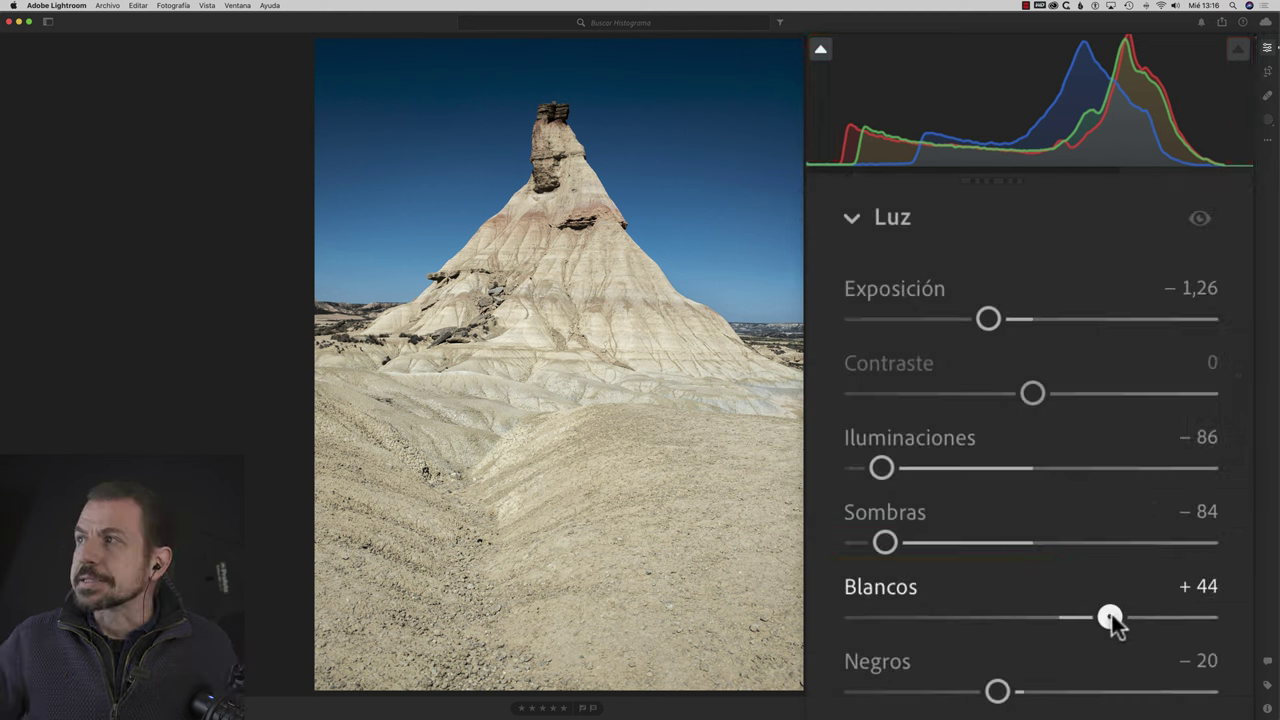
pyautogui.moveTo(1110, 617); pyautogui.dragTo(1146, 617)
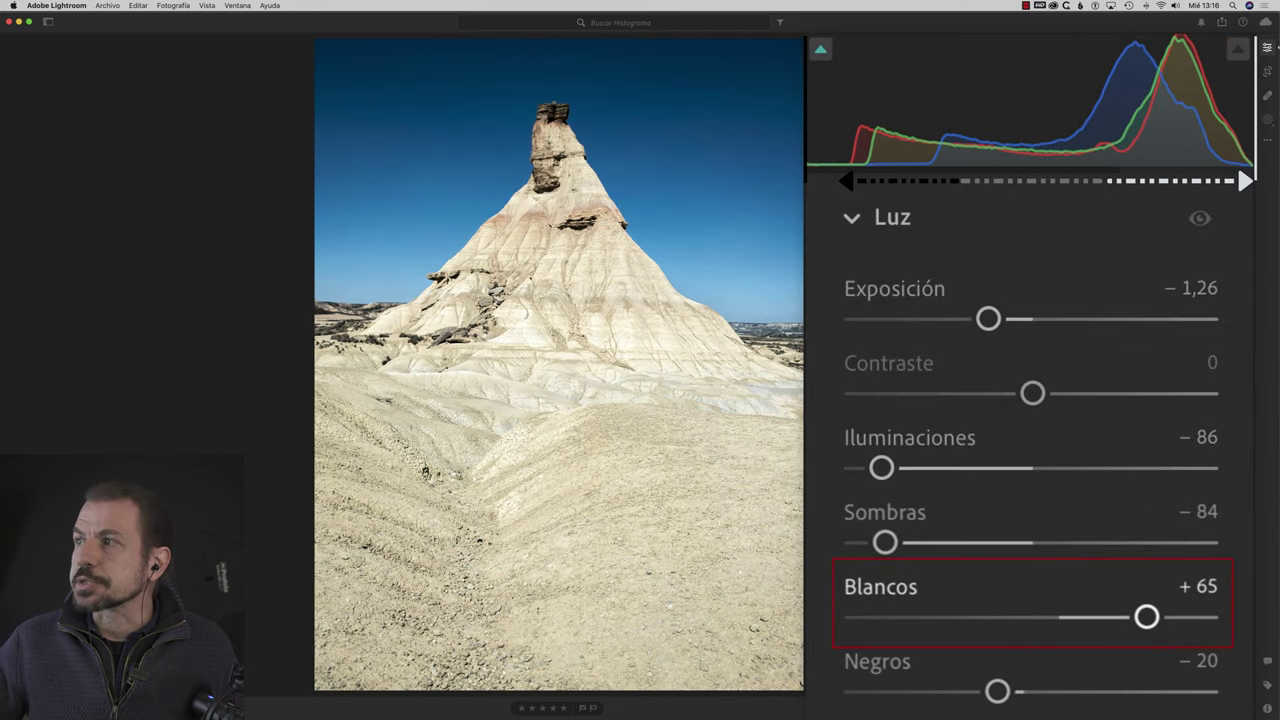
pyautogui.moveTo(997, 691)
pyautogui.mouseDown()
pyautogui.moveTo(1011, 695)
pyautogui.moveTo(927, 694)
pyautogui.mouseUp()
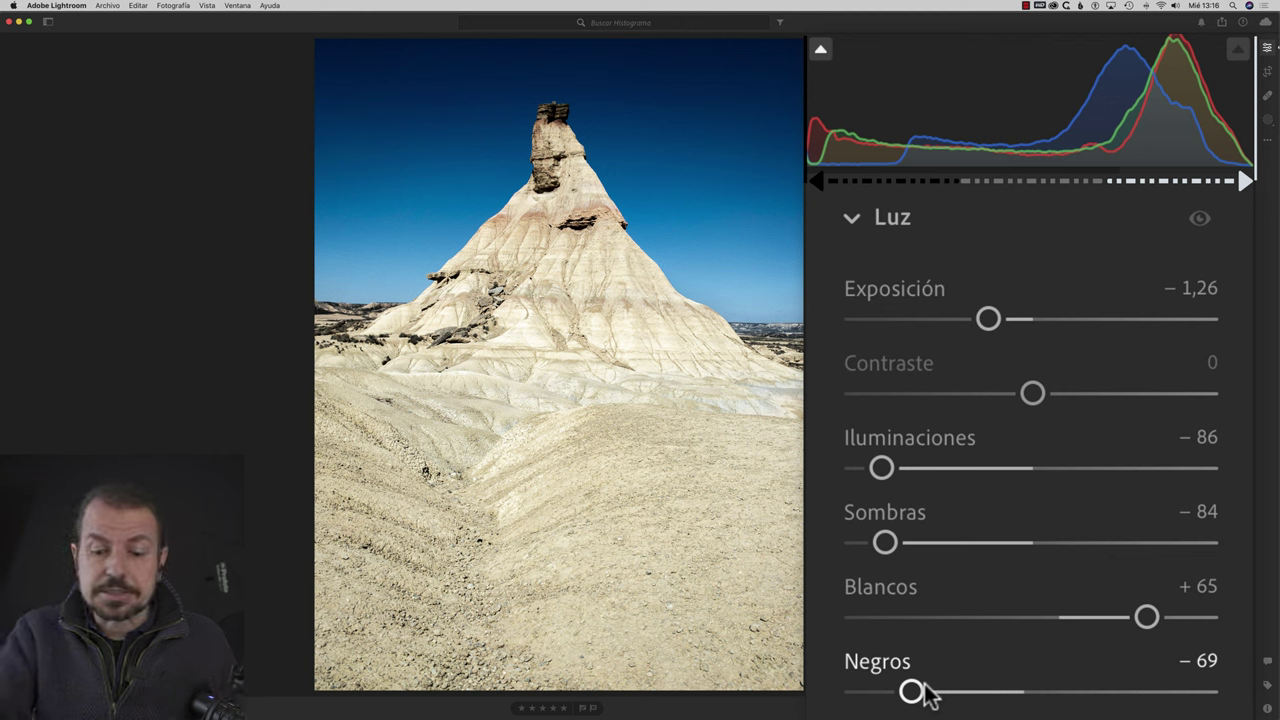
pyautogui.press('super+z')
pyautogui.press('super+z')
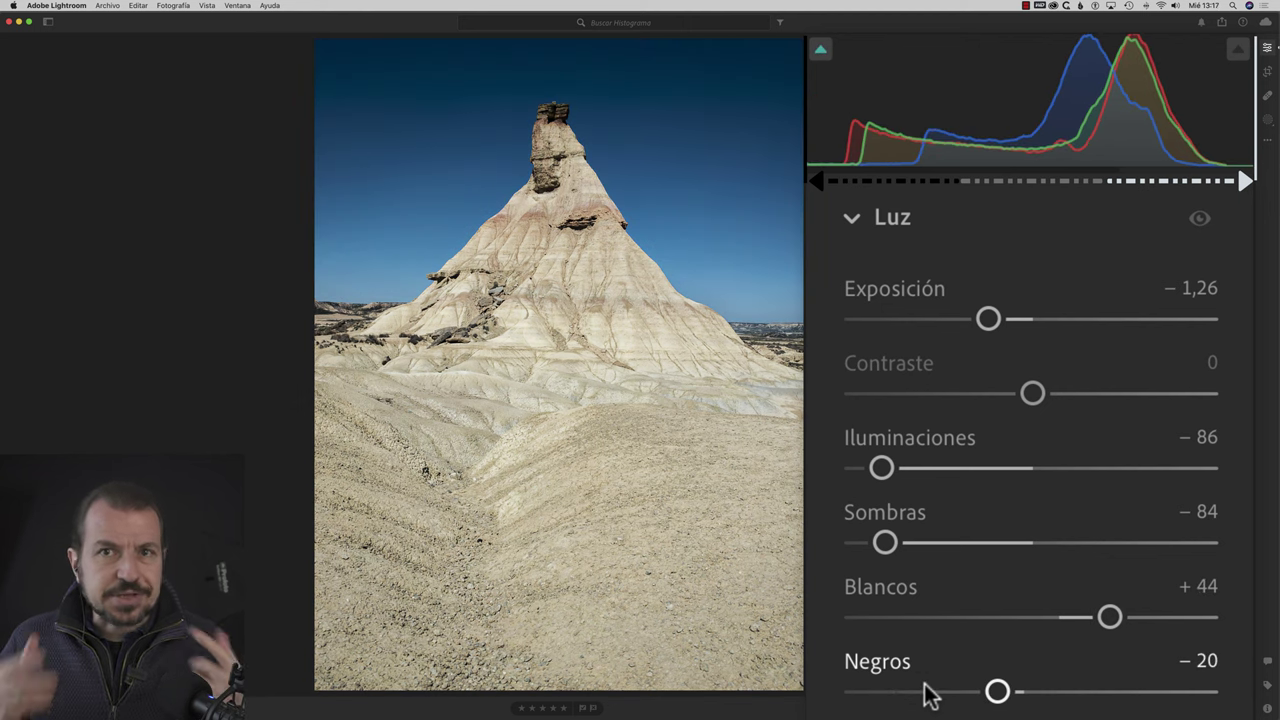